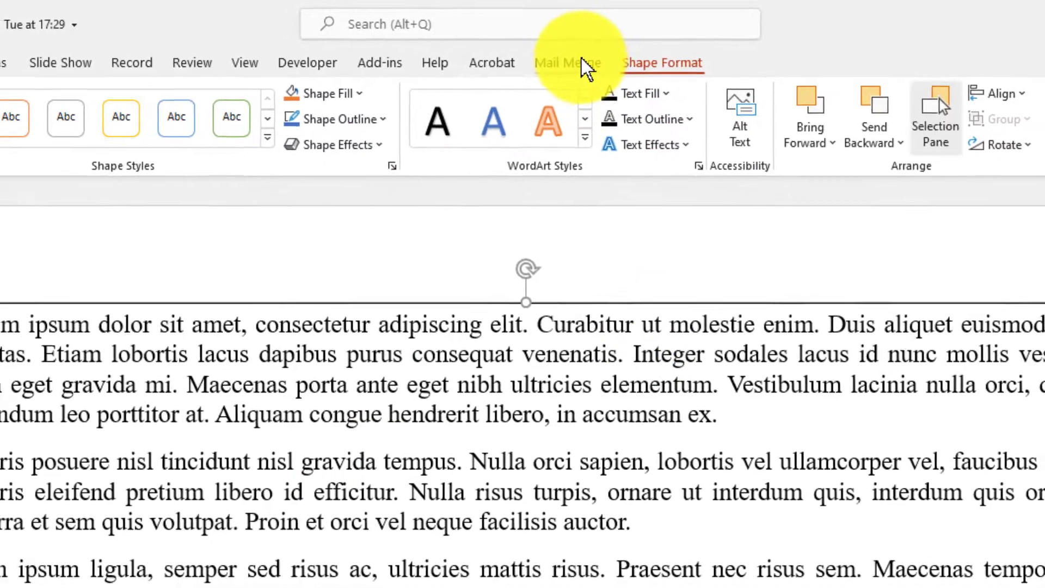
# Step: Open Mail Merge Shape Management and examine the full prefix text of the Paragraph3 shape
pyautogui.click(571, 67)
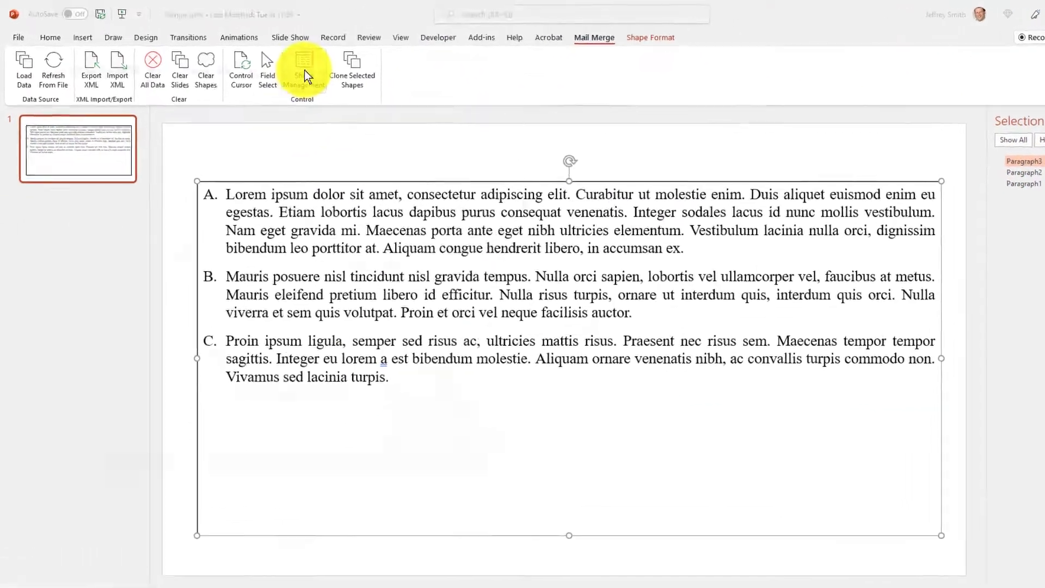
pyautogui.click(254, 70)
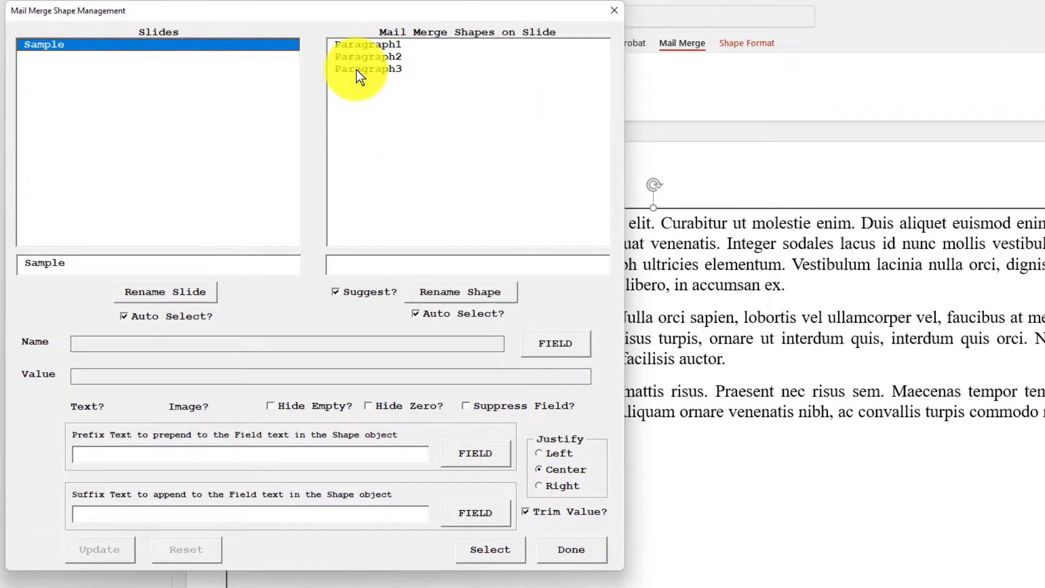
pyautogui.click(370, 69)
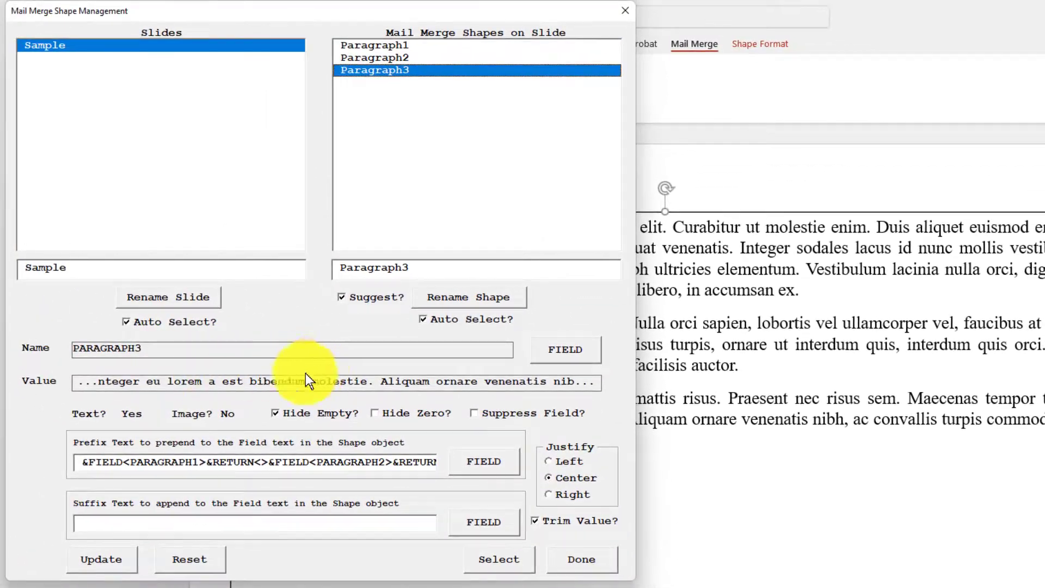
pyautogui.click(302, 461)
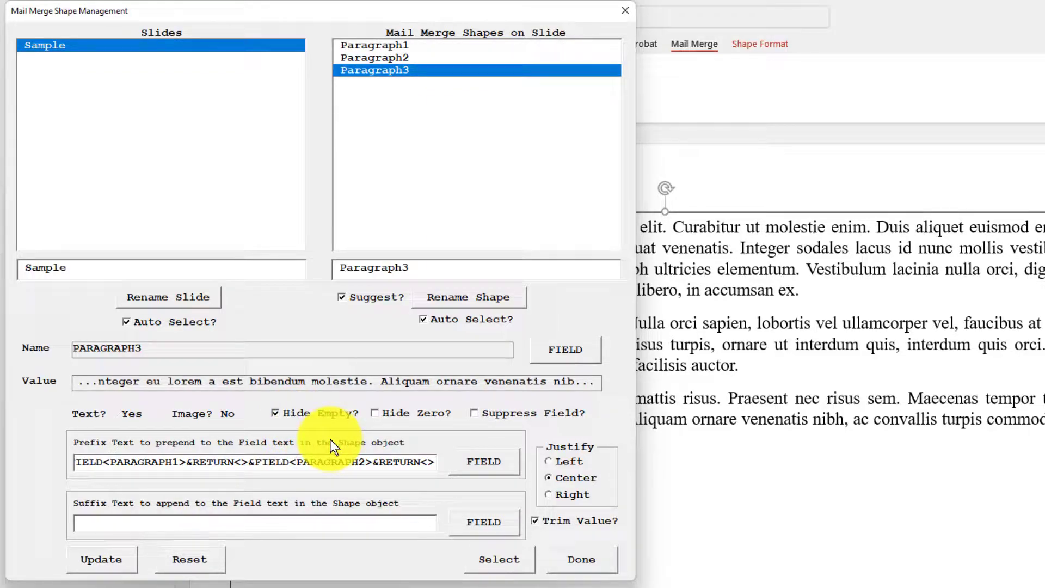
pyautogui.press('Home')
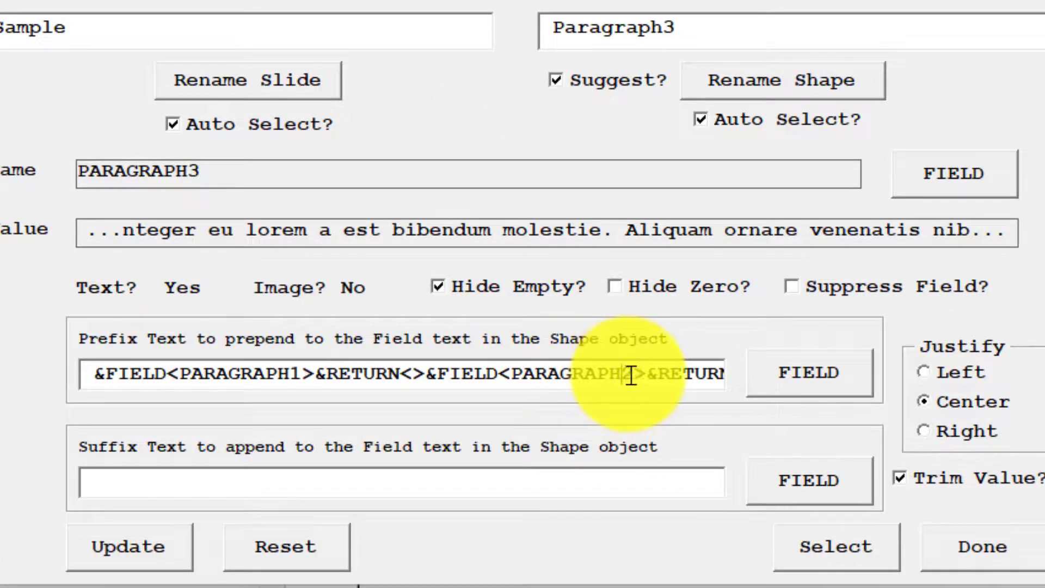
pyautogui.moveTo(512, 374); pyautogui.dragTo(705, 375)
pyautogui.click(714, 379)
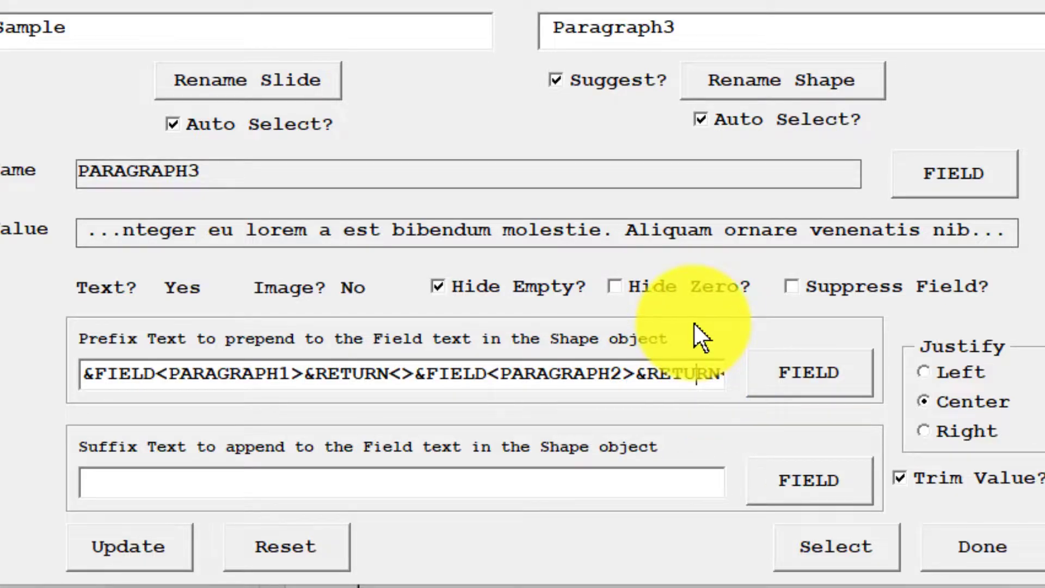
pyautogui.press('End')
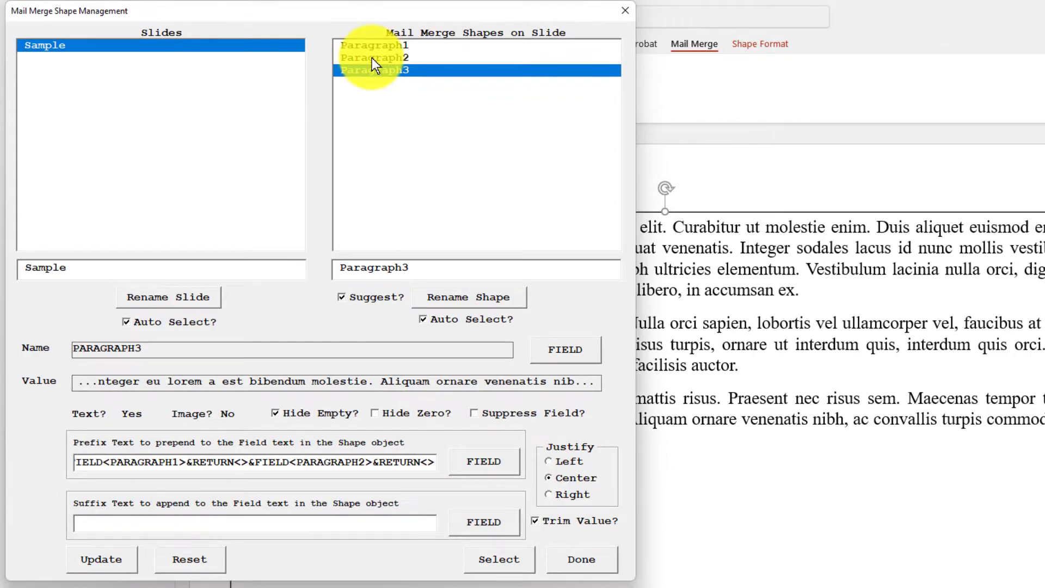
# Step: Compare the prefix text and Hide Empty settings of the Paragraph1, Paragraph2 and Paragraph3 shapes
pyautogui.click(372, 58)
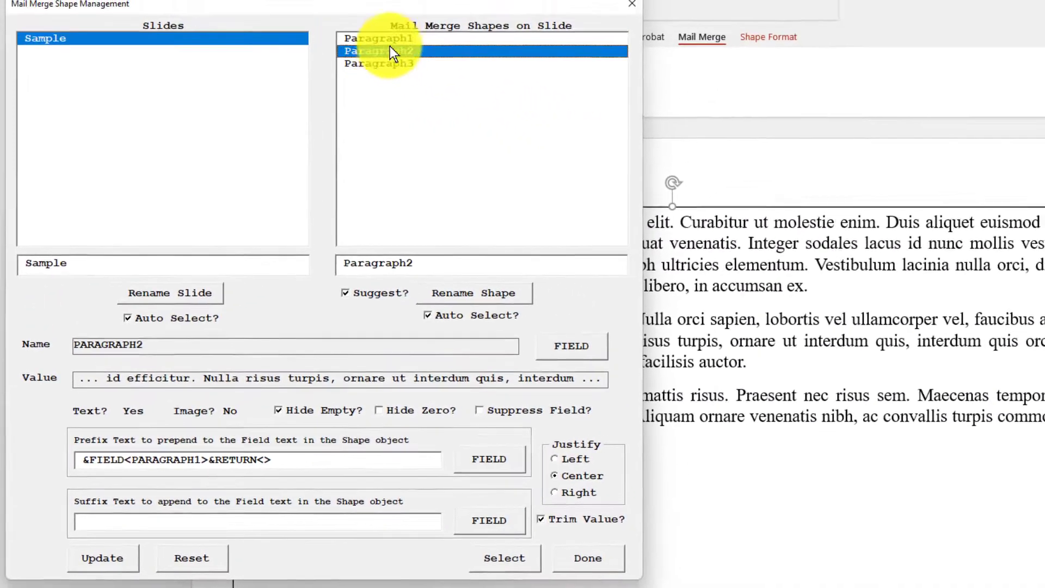
pyautogui.click(384, 62)
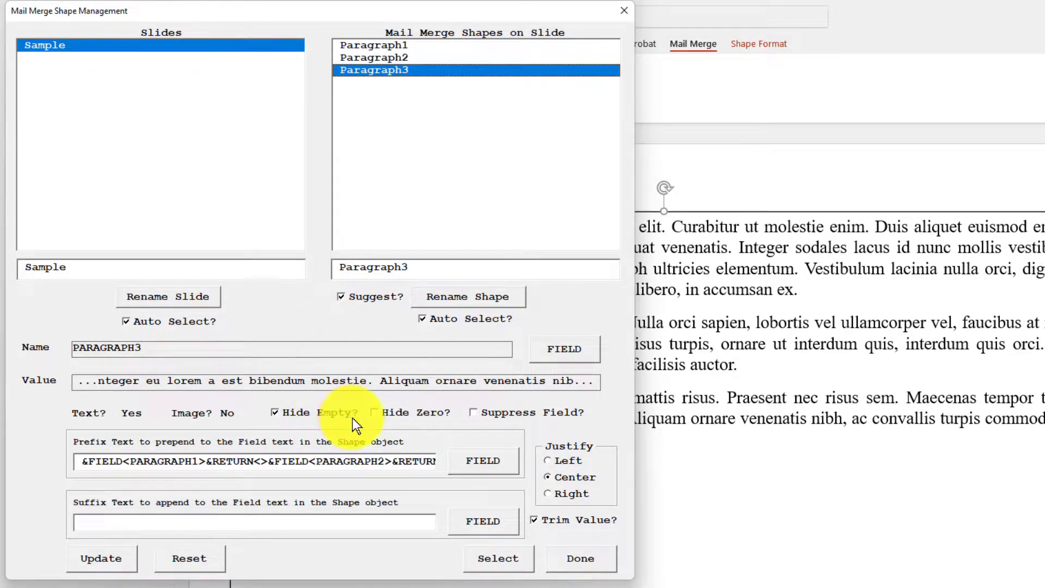
pyautogui.click(392, 57)
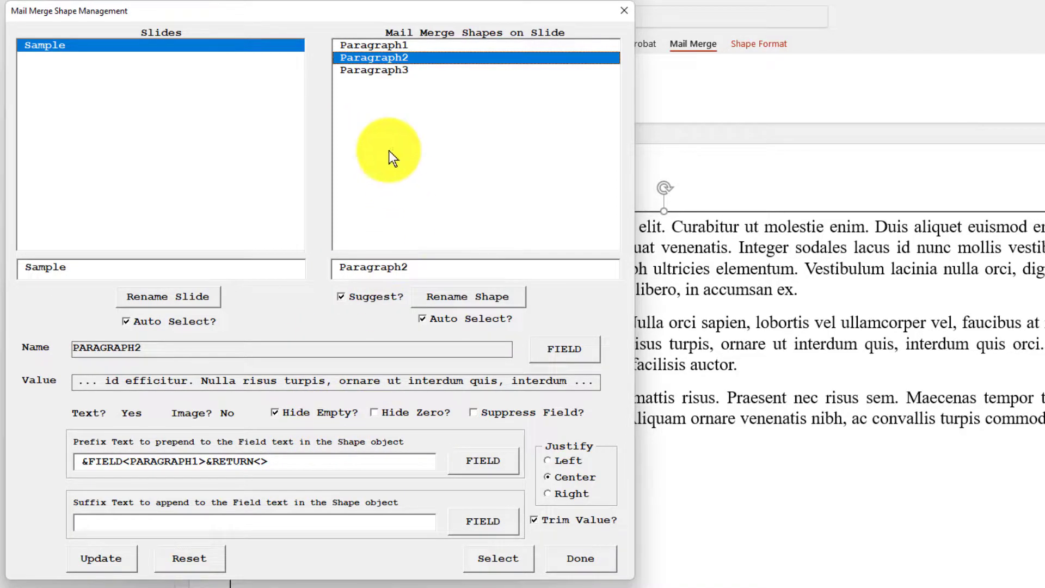
pyautogui.click(364, 45)
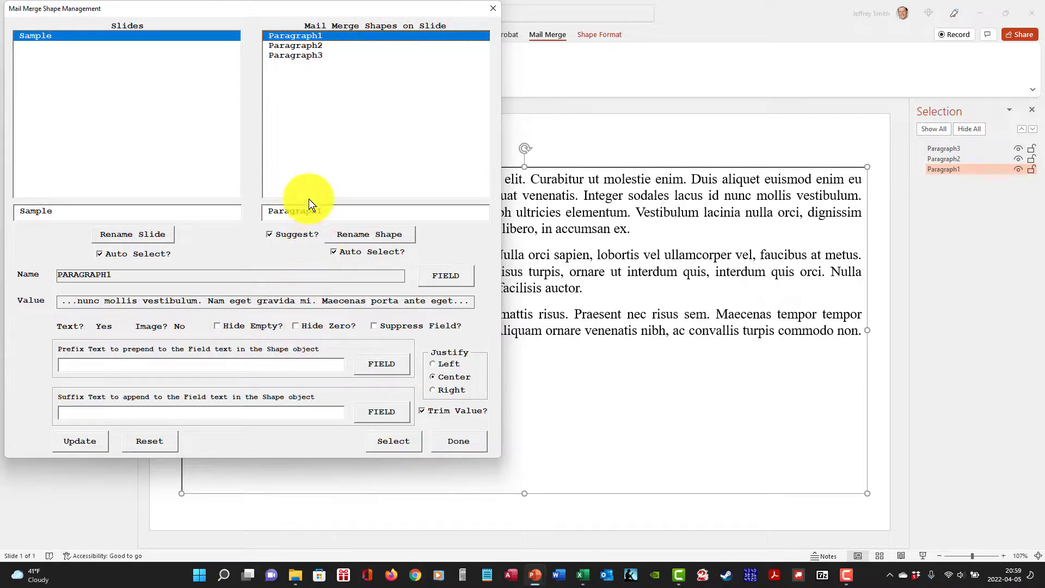
pyautogui.click(305, 45)
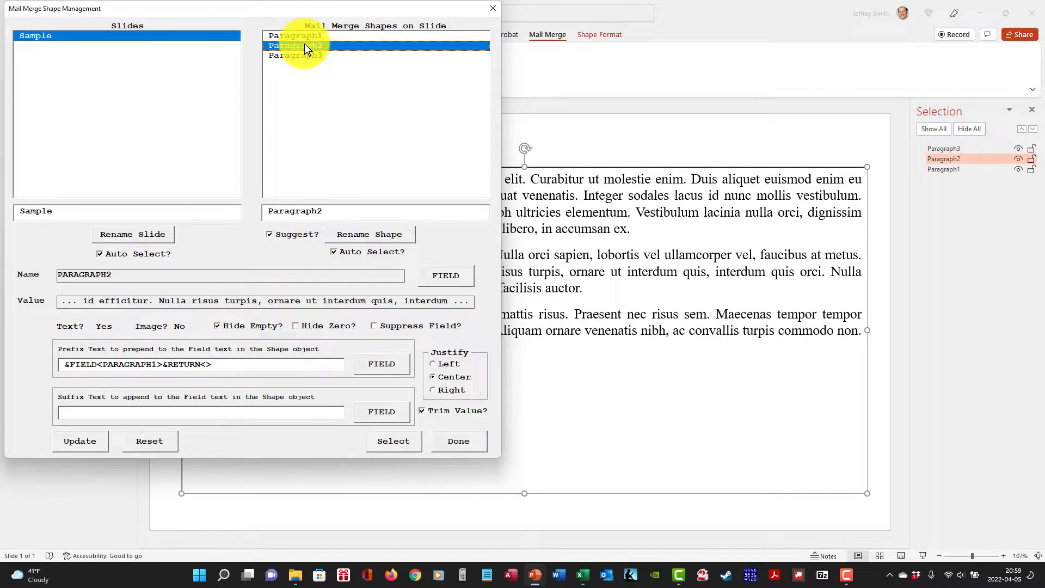
# Step: For the Paragraph3 shape, turn off Hide Empty and turn on Hide Zero
pyautogui.click(303, 56)
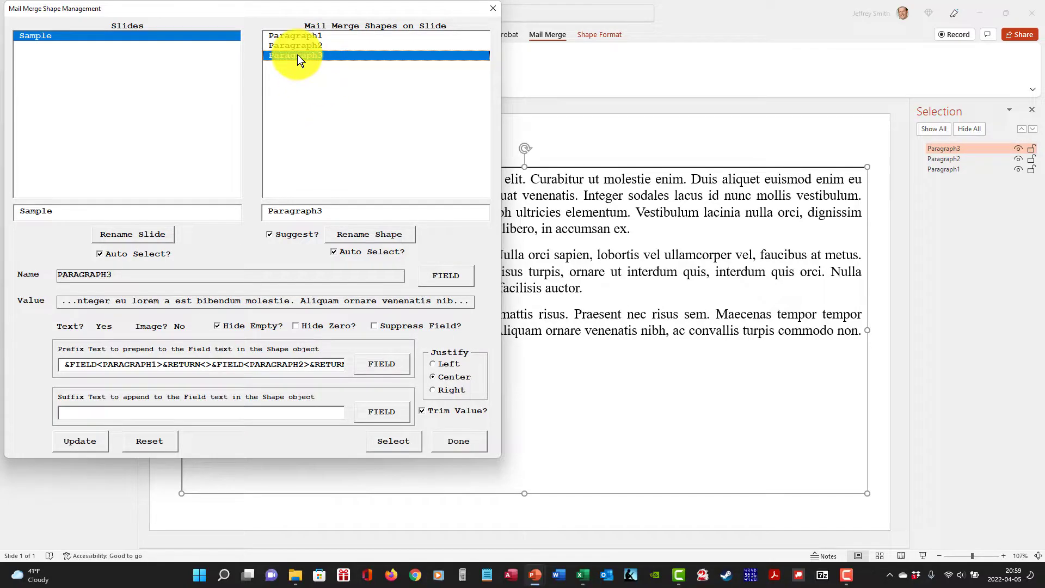
pyautogui.click(232, 325)
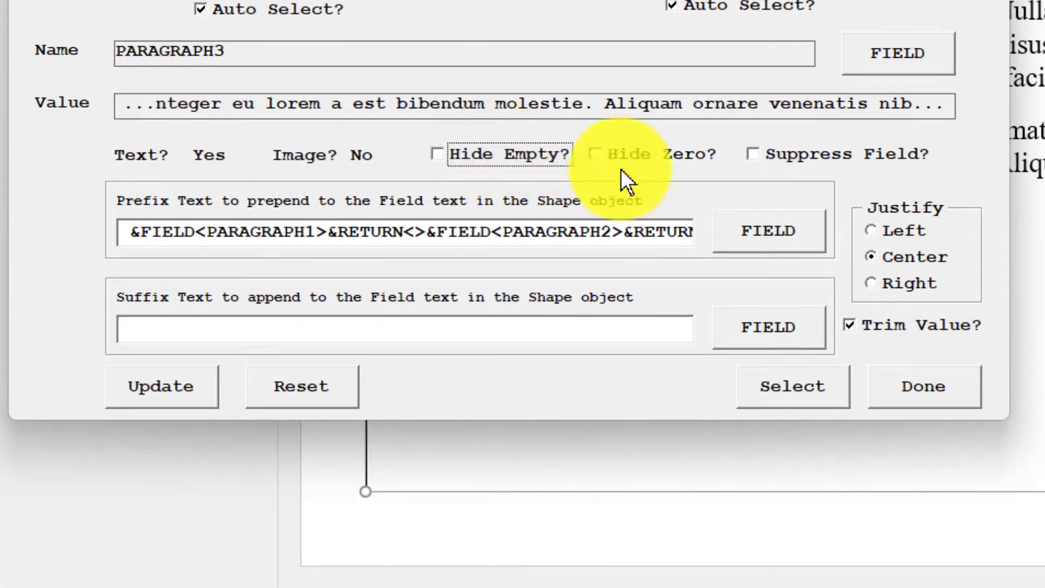
pyautogui.click(639, 152)
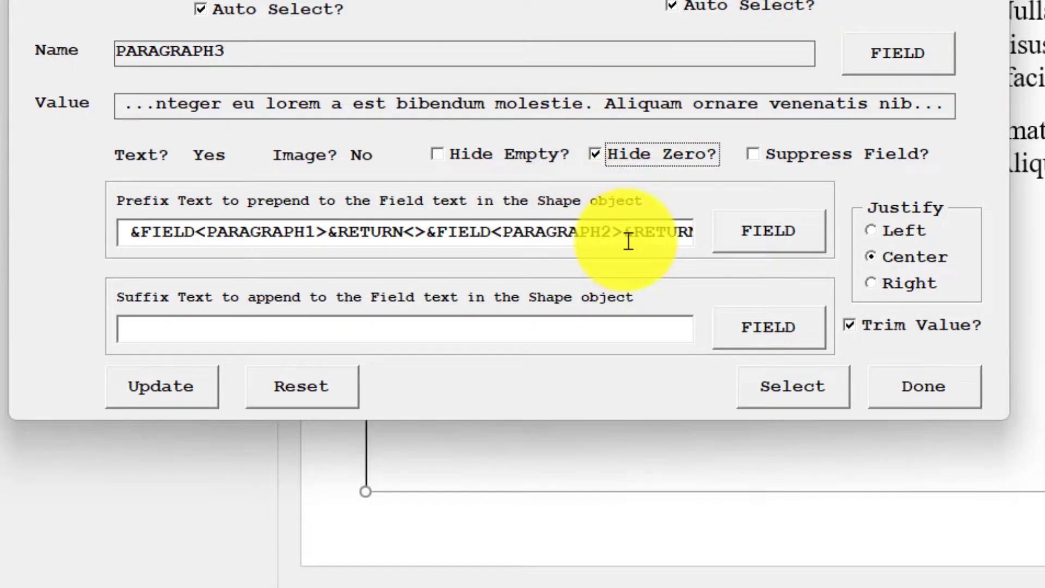
# Step: Append the PARAGRAPH3 data field to the end of the Paragraph3 shape's prefix text
pyautogui.click(744, 234)
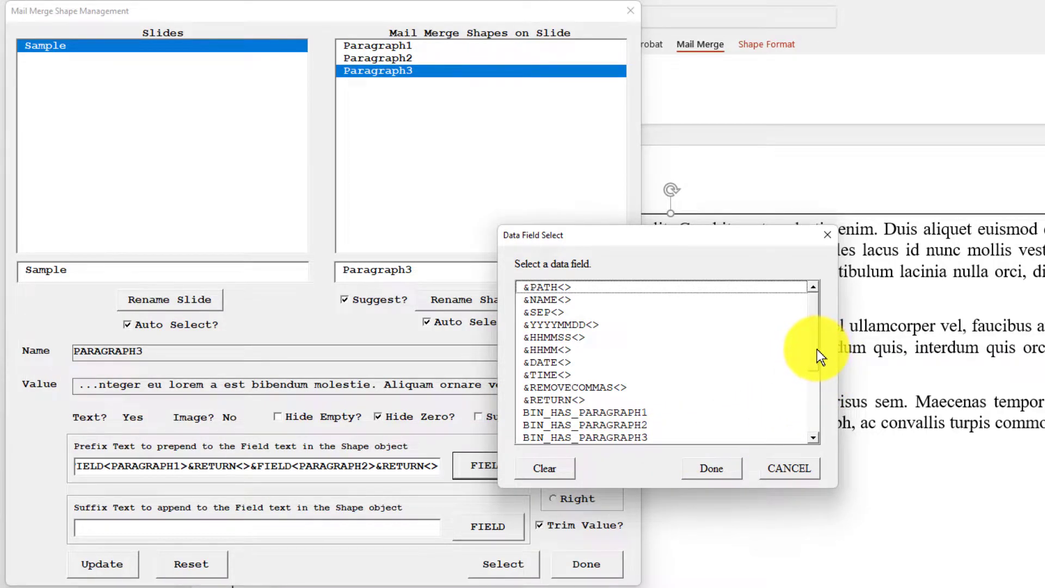
pyautogui.moveTo(817, 348); pyautogui.dragTo(808, 419)
pyautogui.click(589, 388)
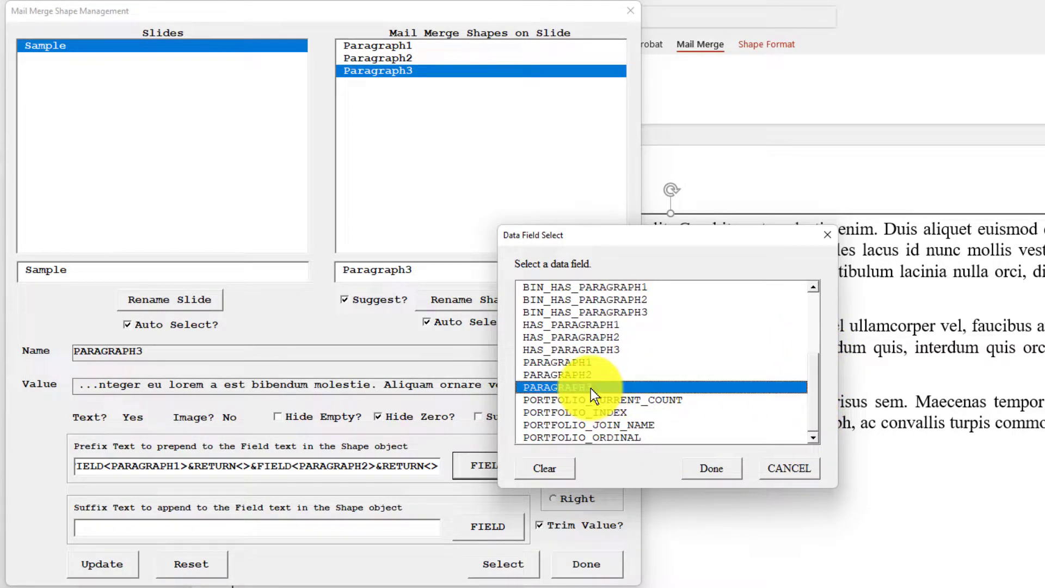
pyautogui.click(707, 469)
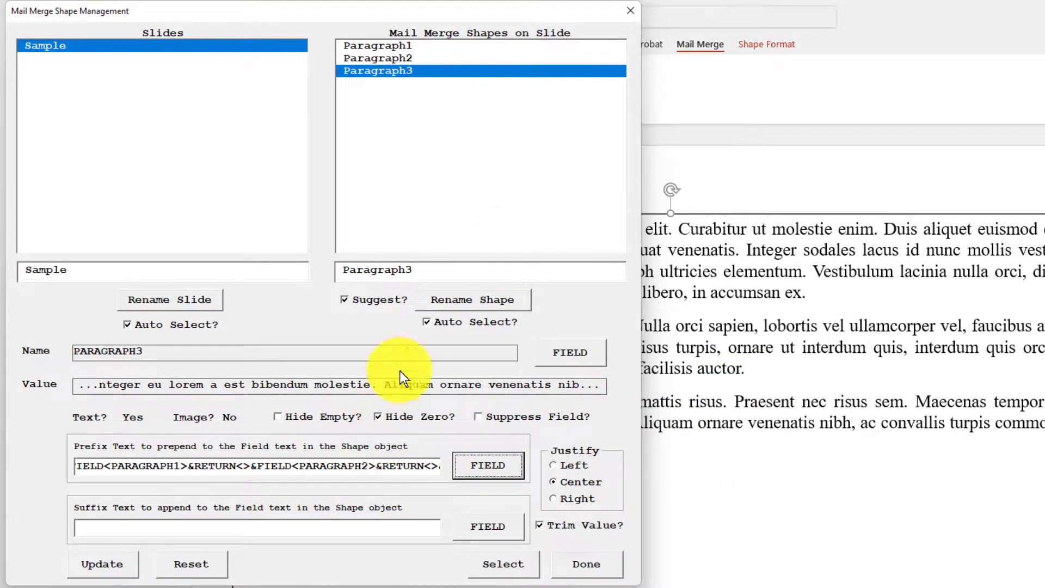
# Step: Set the Paragraph3 shape's data field to BIN_HAS_PARAGRAPH3, then apply the change and close shape management
pyautogui.click(570, 348)
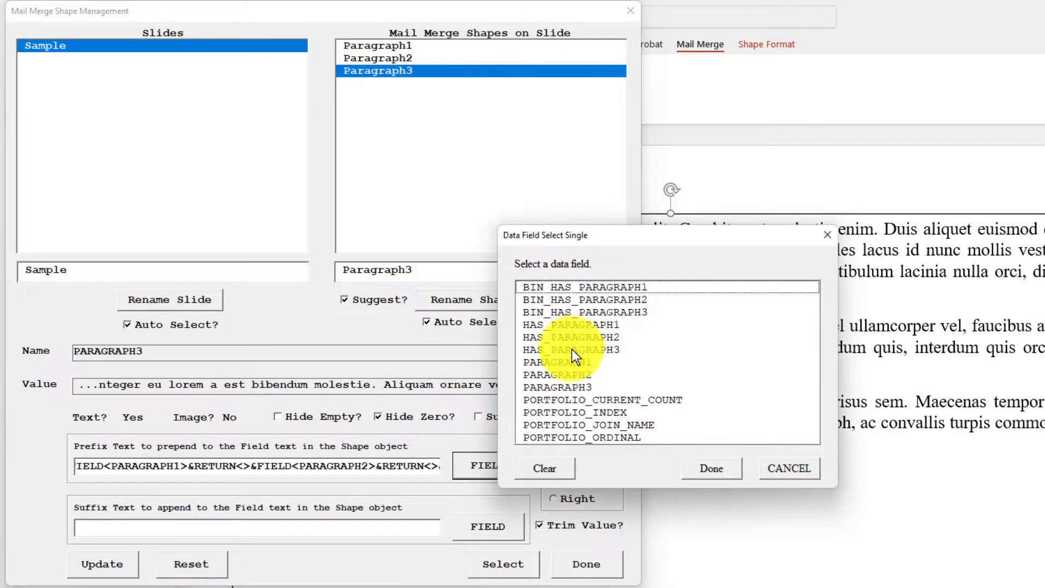
pyautogui.click(596, 313)
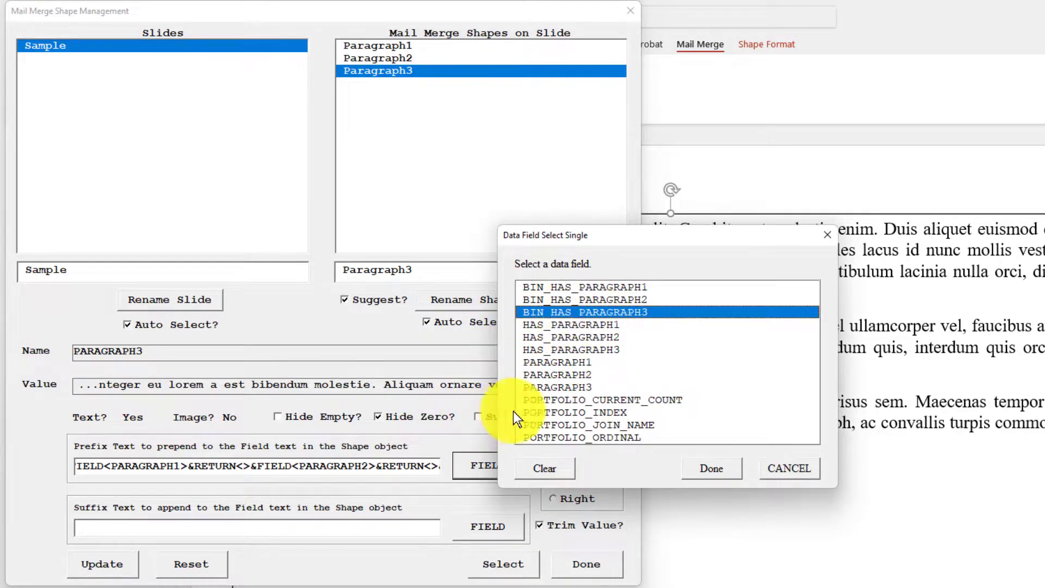
pyautogui.click(702, 468)
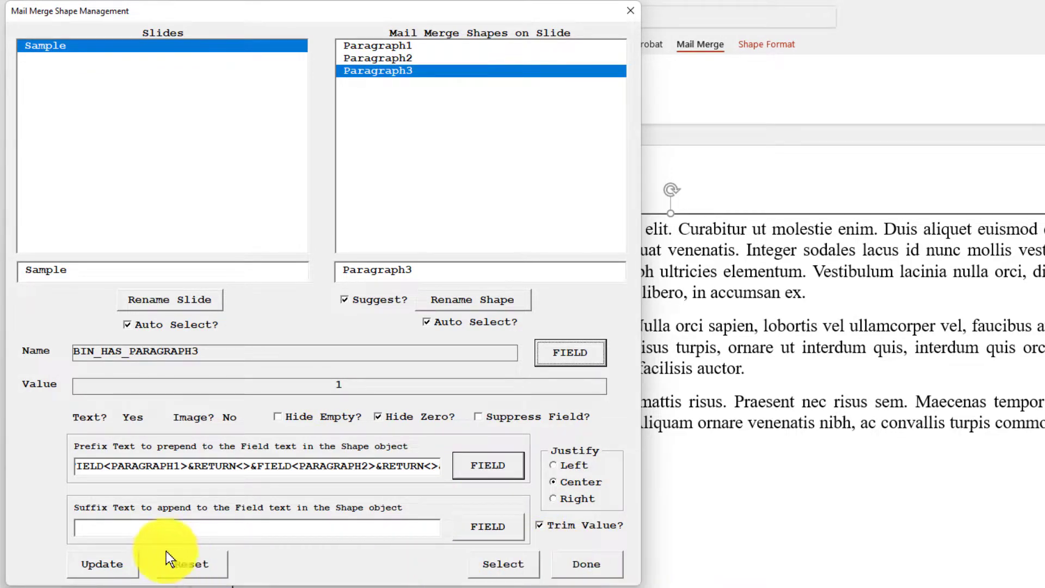
pyautogui.click(576, 566)
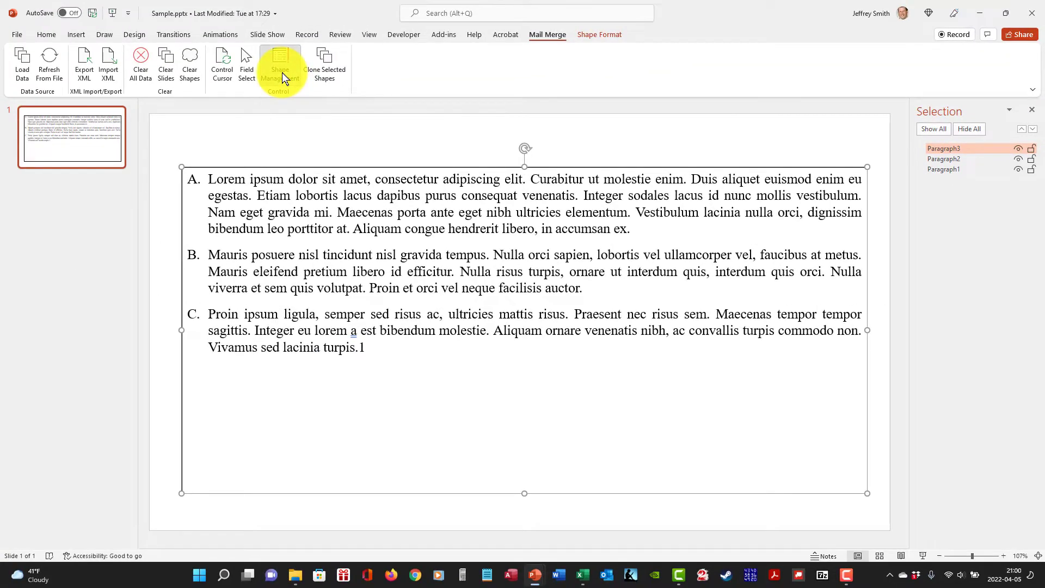
# Step: Reopen the Paragraph3 shape's mail merge settings, turn on Suppress Field and apply the update
pyautogui.click(281, 70)
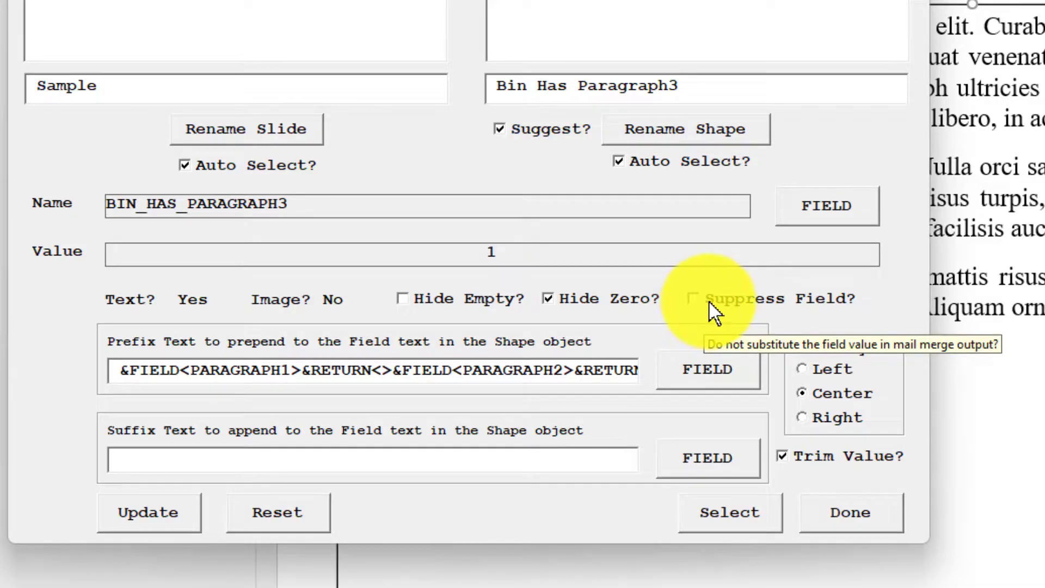
pyautogui.click(710, 298)
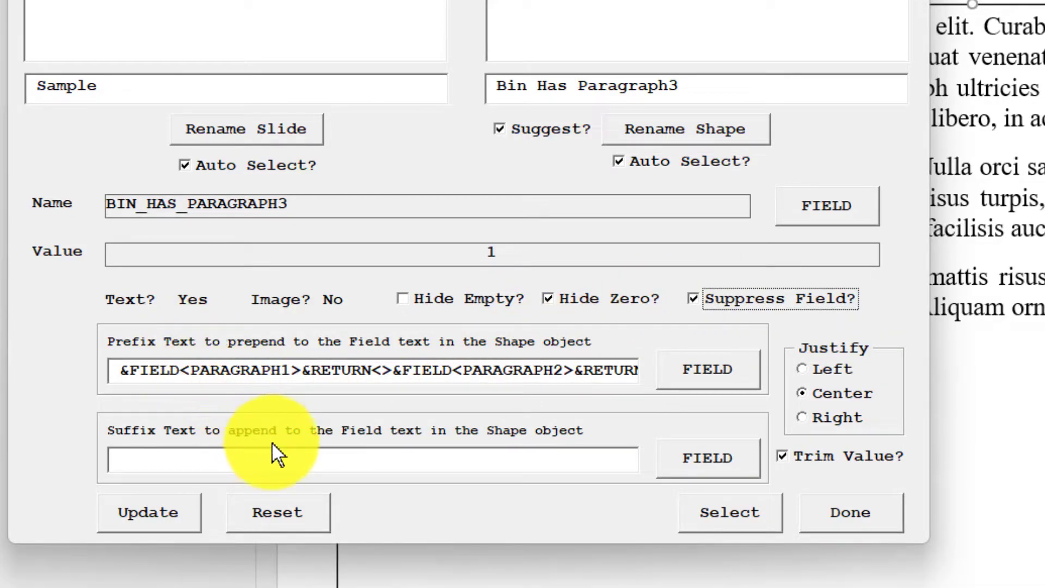
pyautogui.click(170, 508)
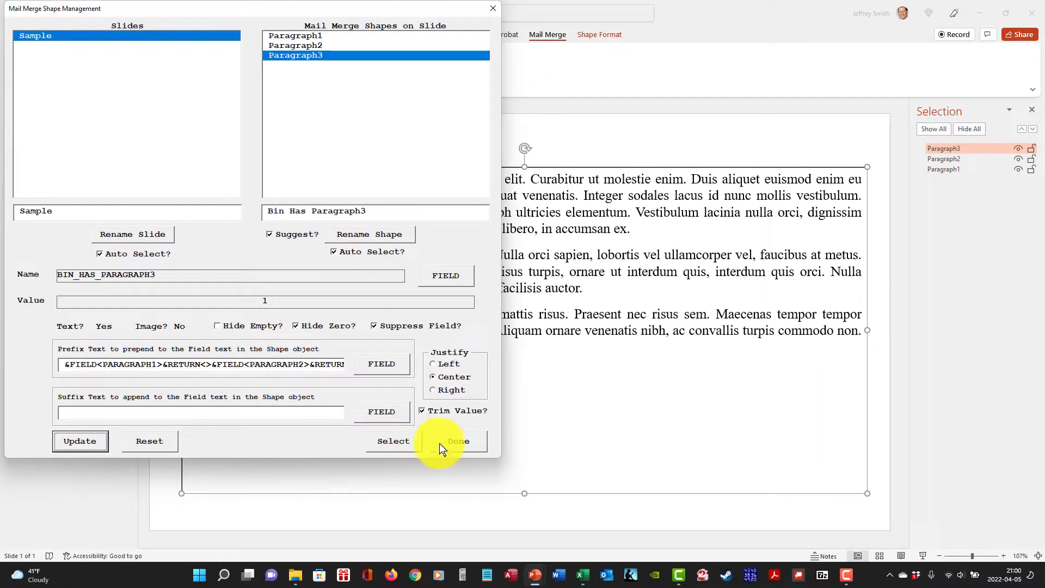
pyautogui.click(856, 524)
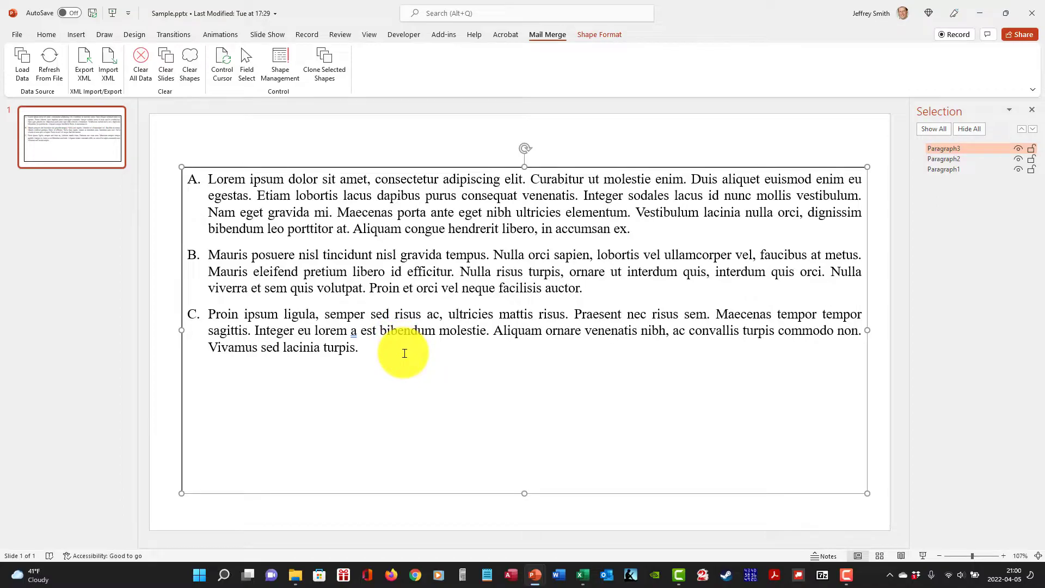
# Step: For the Paragraph2 shape, turn on Hide Zero and append the PARAGRAPH2 data field to its prefix text
pyautogui.click(292, 57)
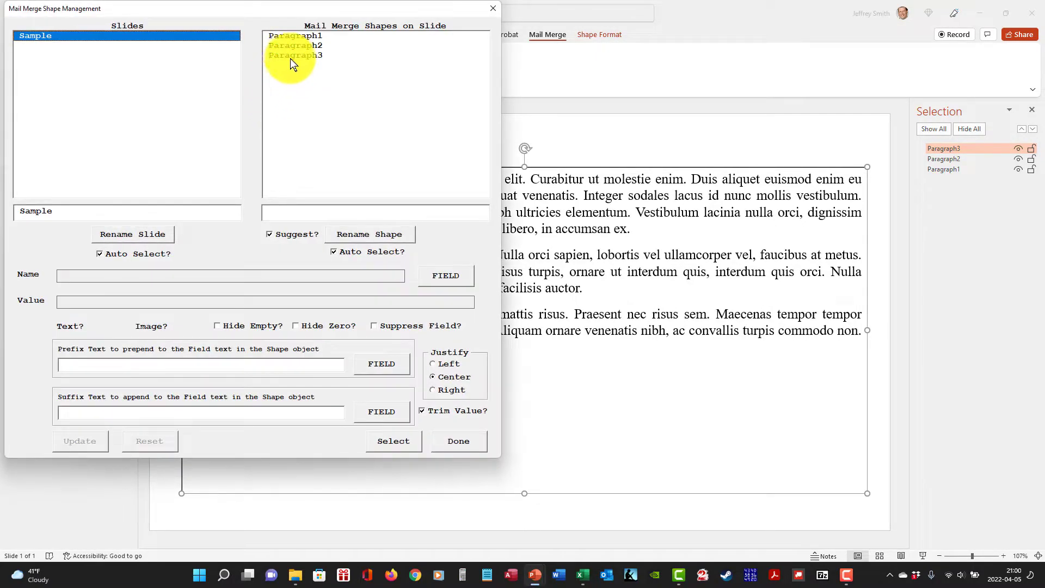
pyautogui.click(294, 46)
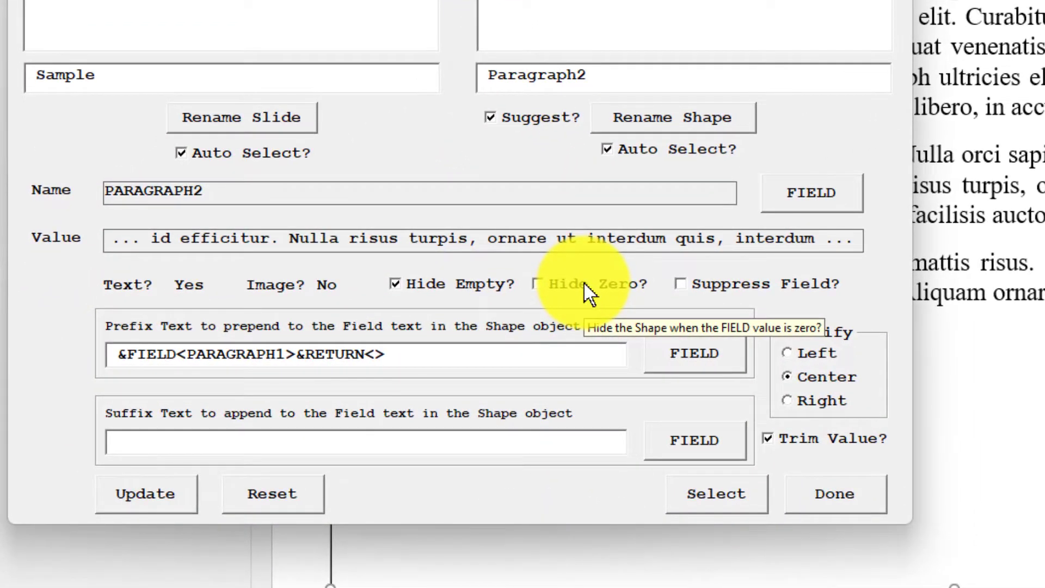
pyautogui.click(583, 283)
pyautogui.click(687, 359)
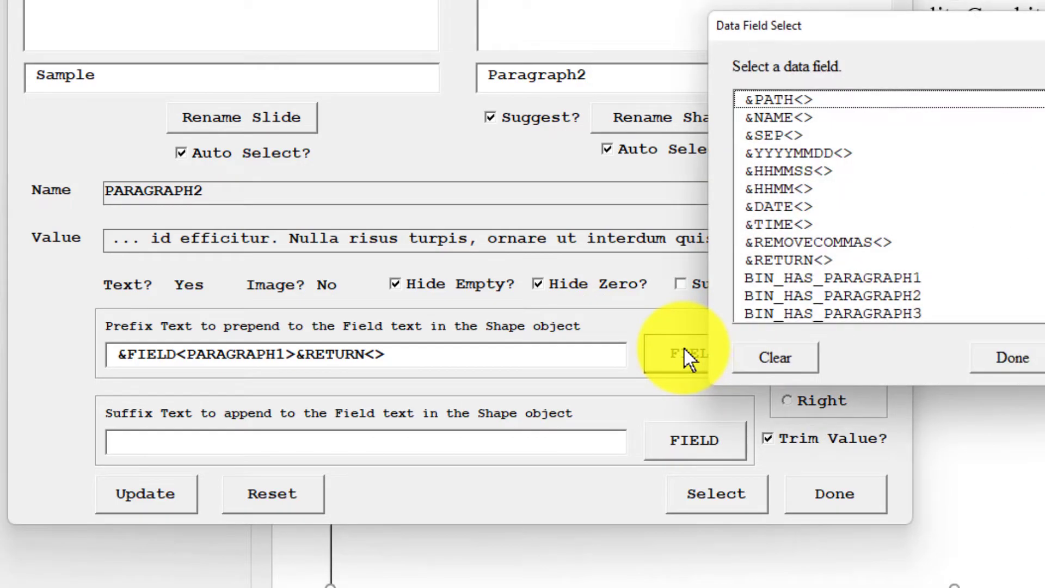
pyautogui.scroll(-4, 949, 285)
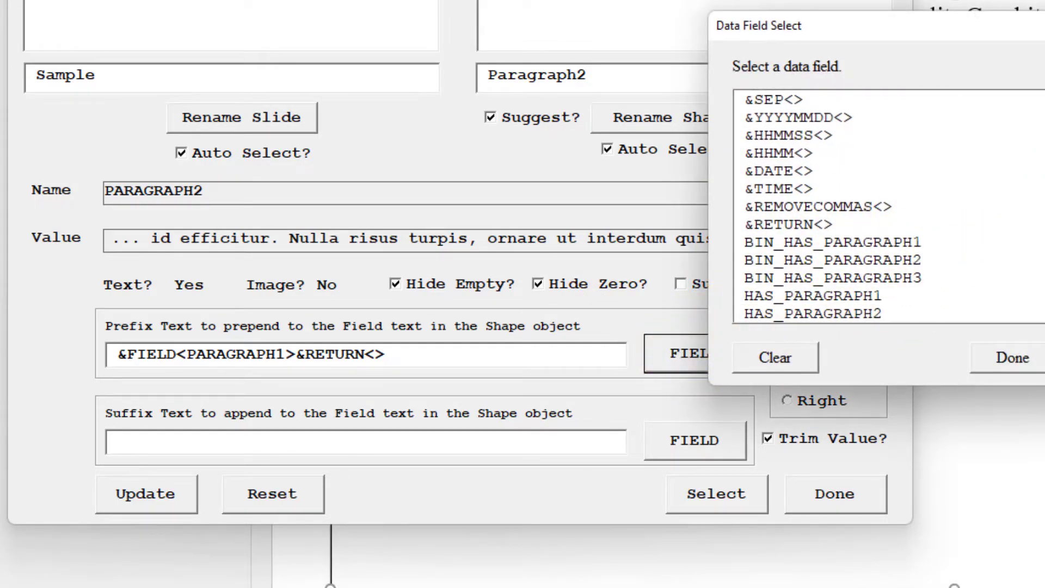
pyautogui.click(849, 226)
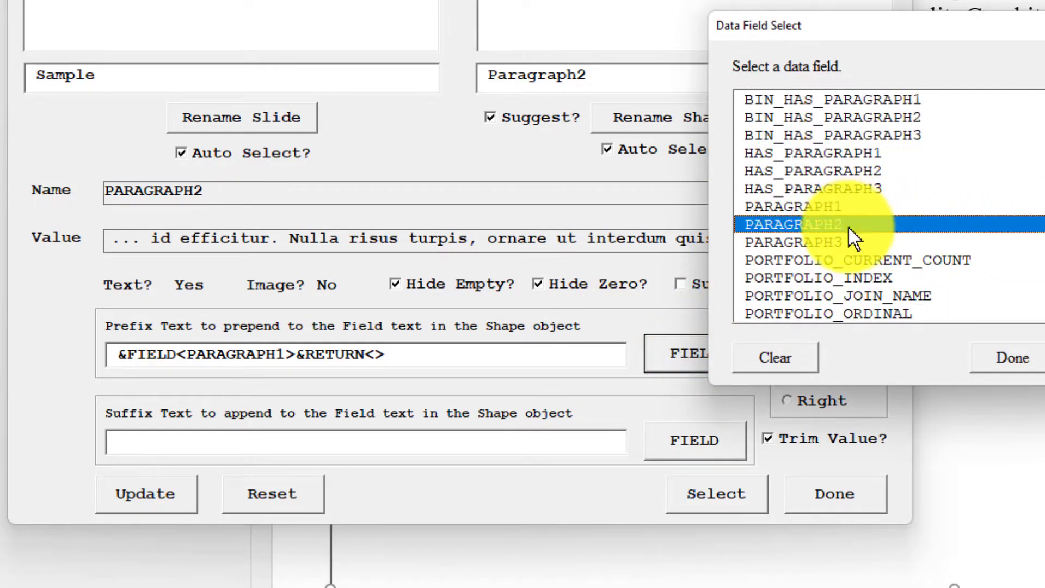
pyautogui.click(1010, 358)
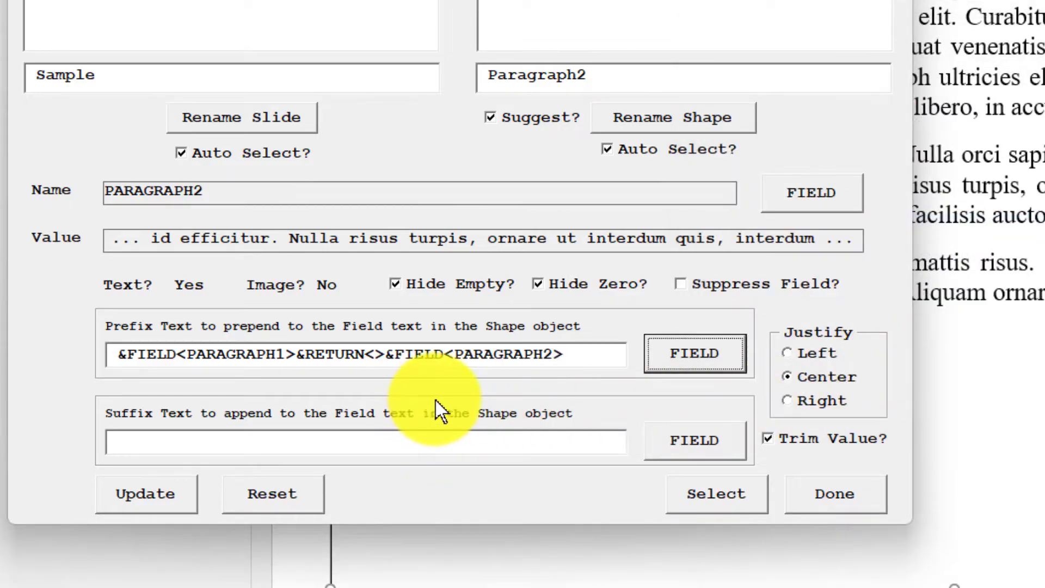
# Step: Turn on Suppress Field for the Paragraph2 shape, apply the update and close shape management
pyautogui.click(704, 282)
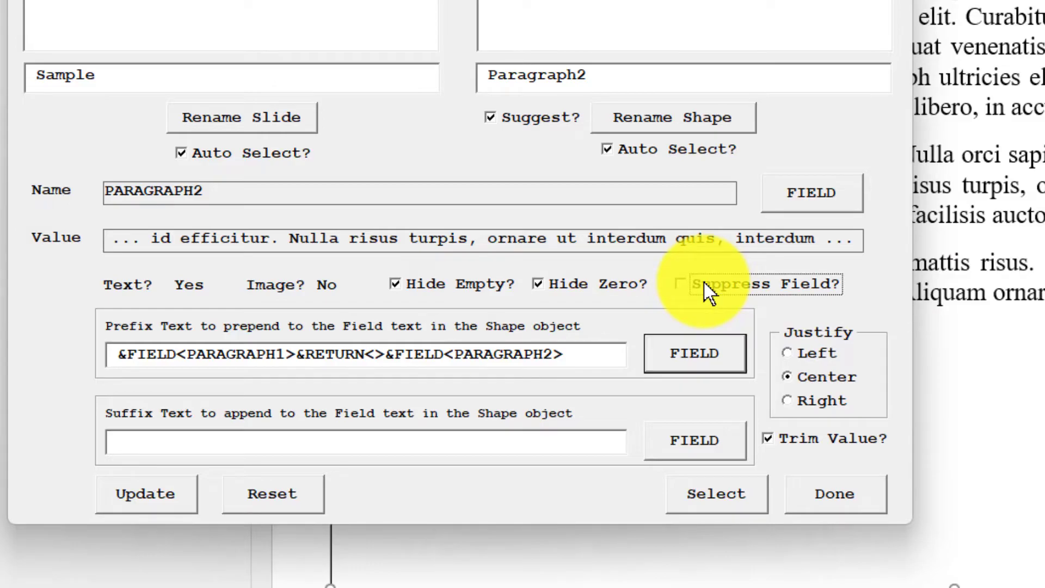
pyautogui.click(163, 493)
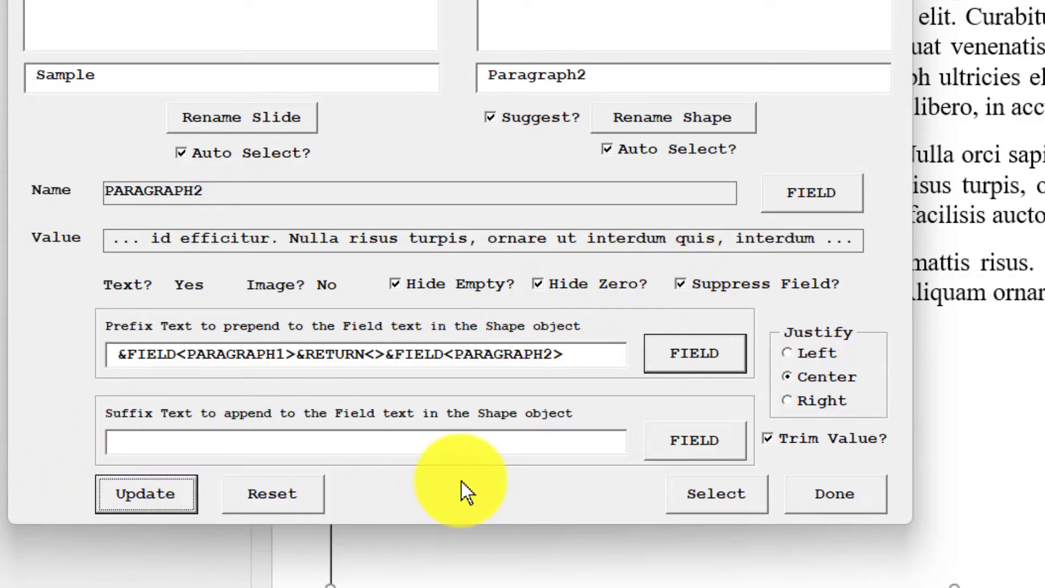
pyautogui.click(842, 498)
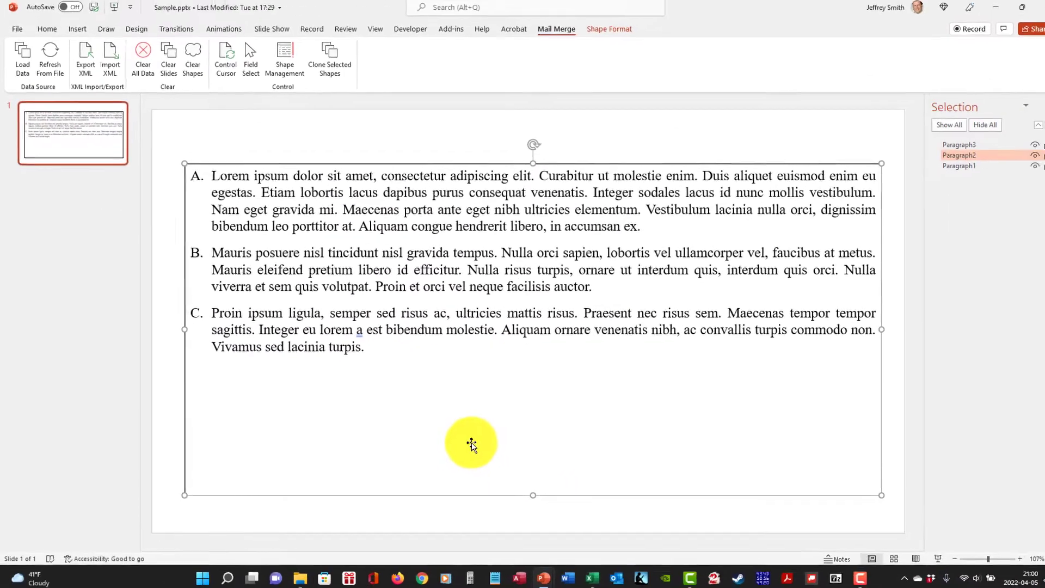
# Step: Cycle the merge data cursor through records 1 to 3 twice, examine the paragraphs on each record, and close the cursor control at record 1
pyautogui.click(217, 55)
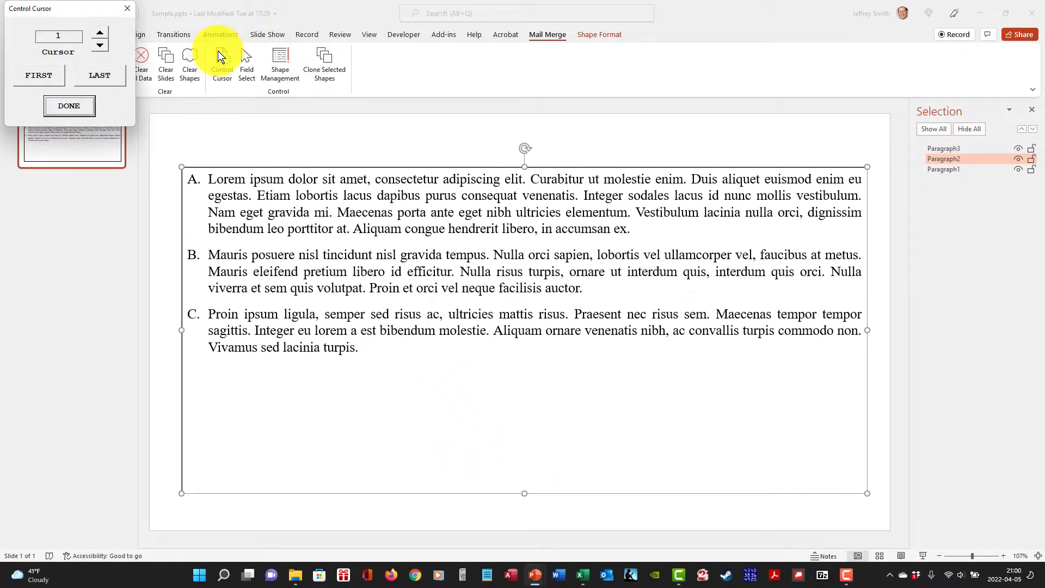
pyautogui.click(102, 33)
pyautogui.click(102, 33)
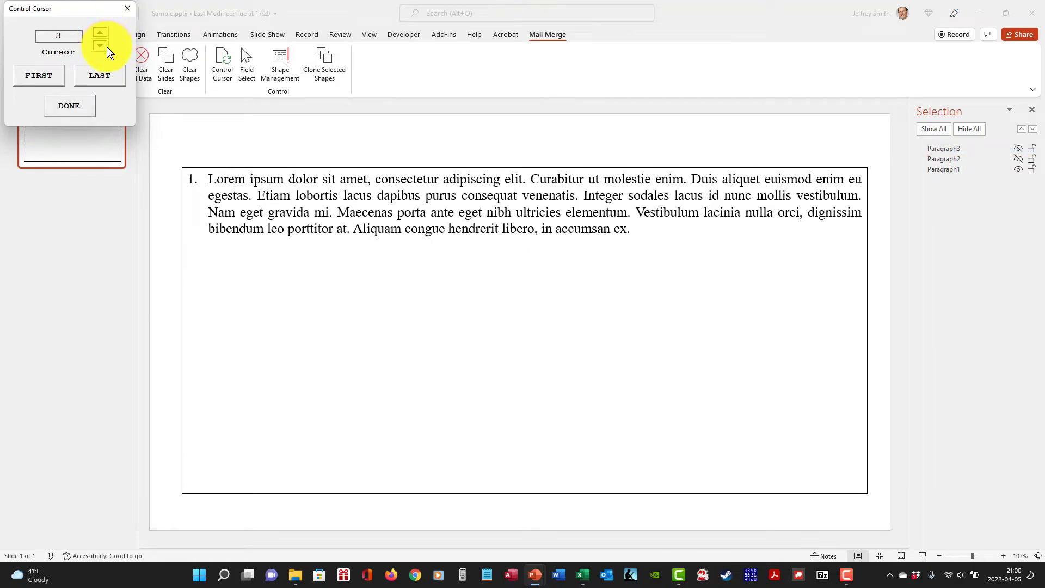
pyautogui.click(104, 36)
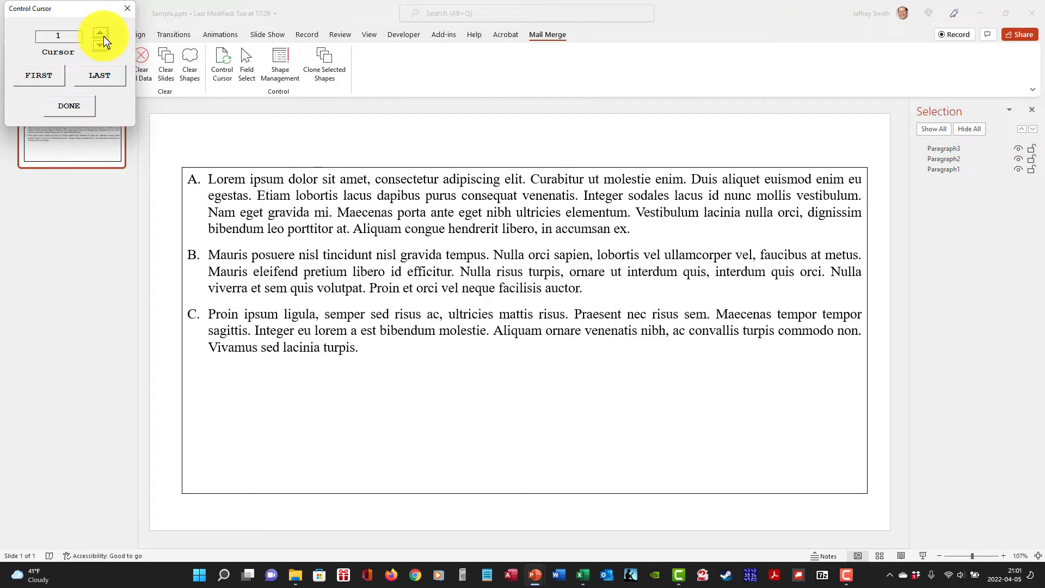
pyautogui.click(103, 36)
pyautogui.click(103, 36)
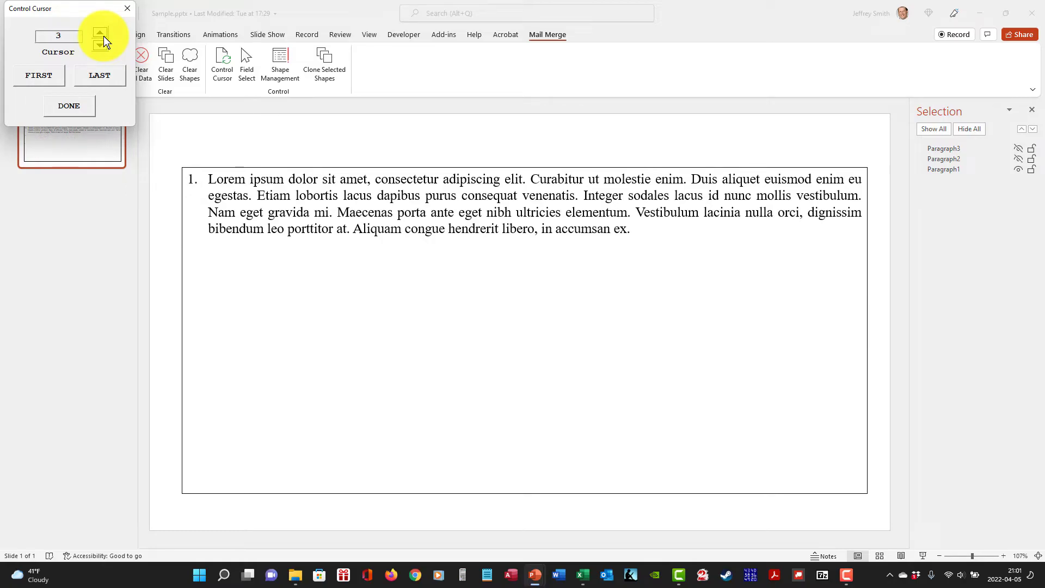
pyautogui.click(104, 36)
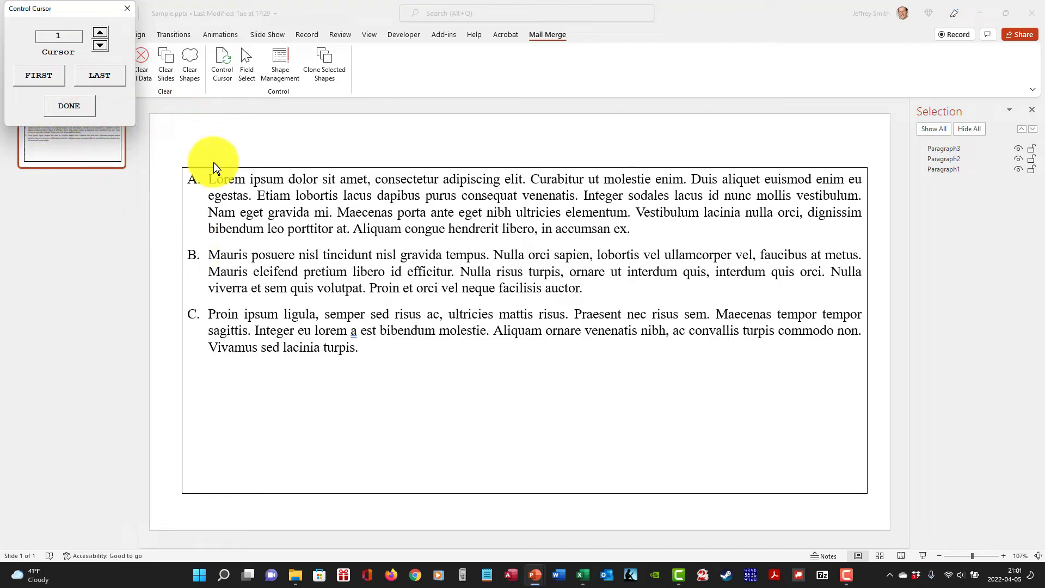
pyautogui.click(65, 105)
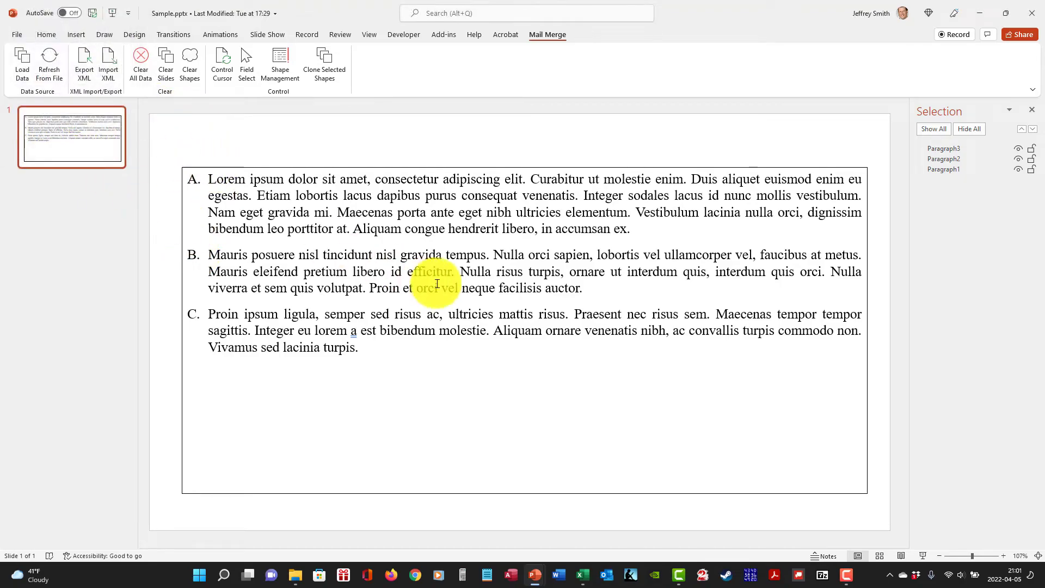
# Step: Change the Paragraph3 shape's list numbering from letters to the 1., 2., 3. style
pyautogui.click(533, 228)
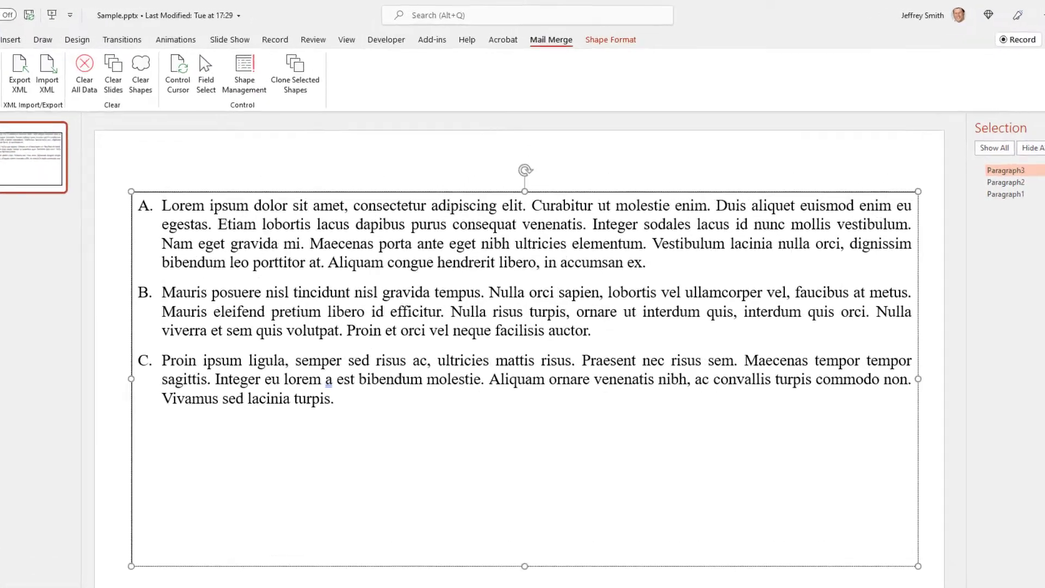
pyautogui.click(43, 34)
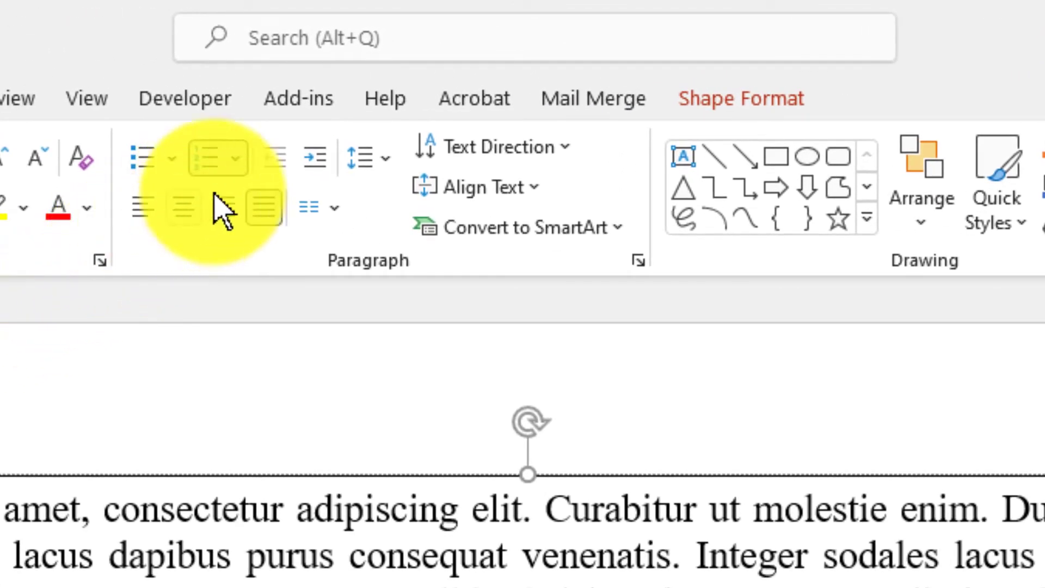
pyautogui.click(234, 158)
pyautogui.click(383, 252)
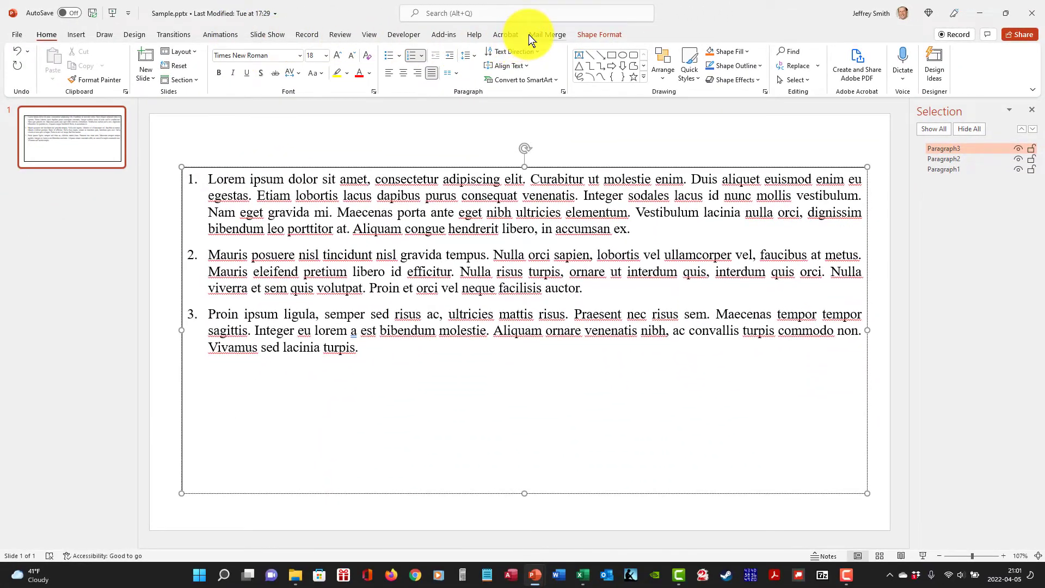
# Step: Advance the merge data cursor to record 3 to check the paragraph numbering across records, and close the cursor control
pyautogui.click(531, 34)
pyautogui.click(215, 70)
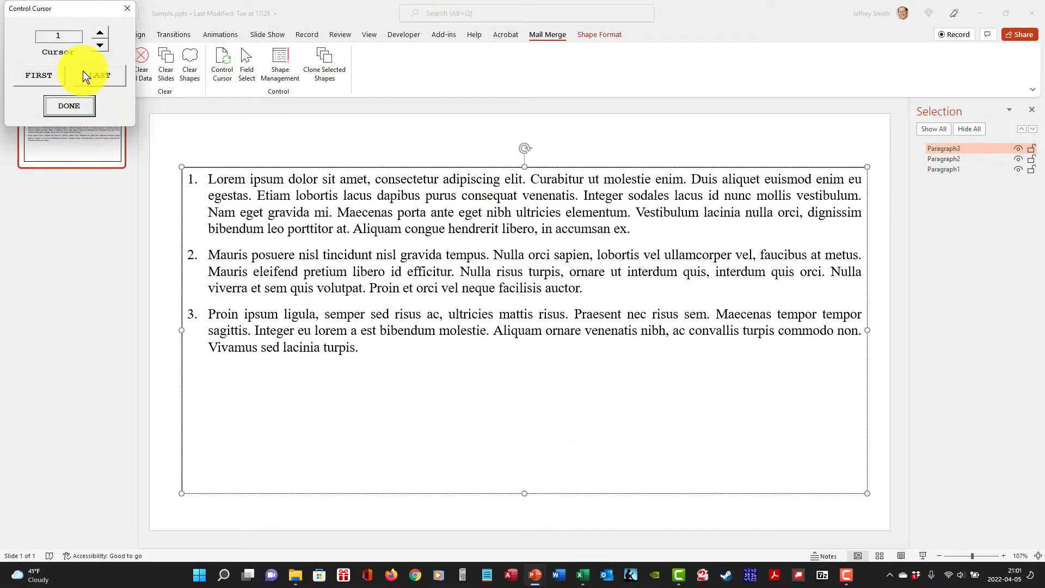
pyautogui.click(95, 34)
pyautogui.click(96, 33)
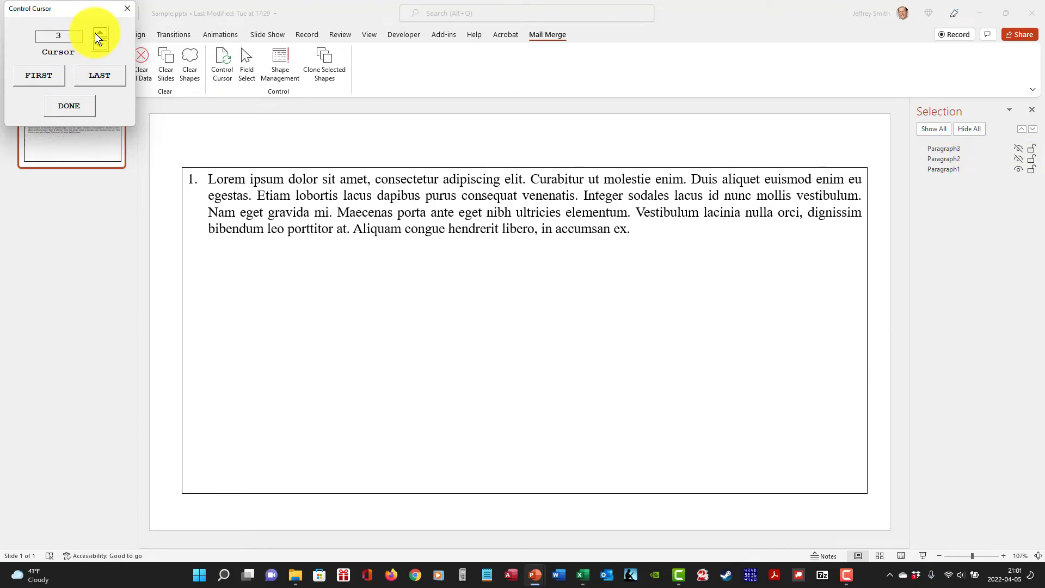
pyautogui.click(76, 112)
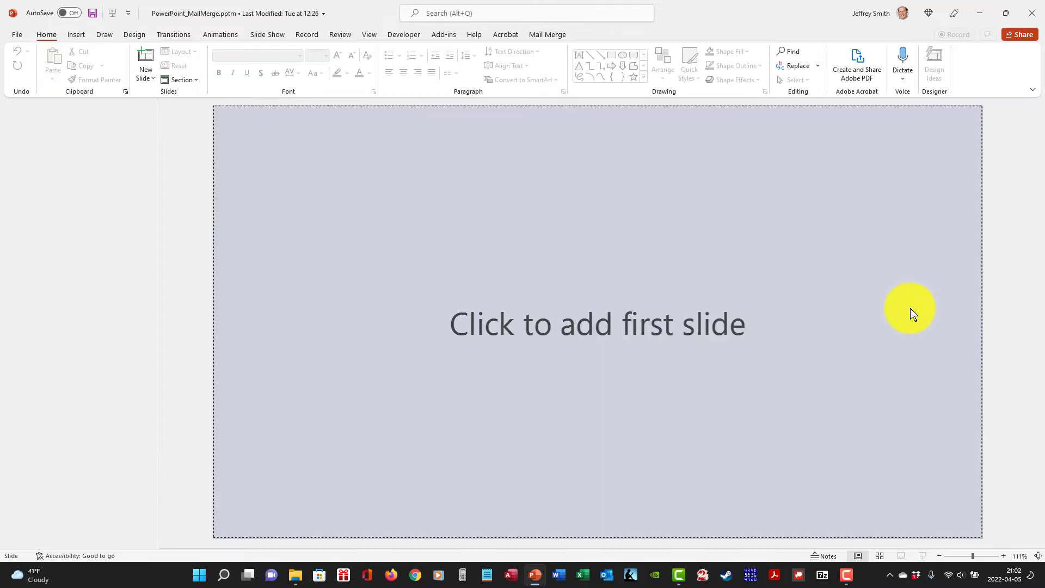